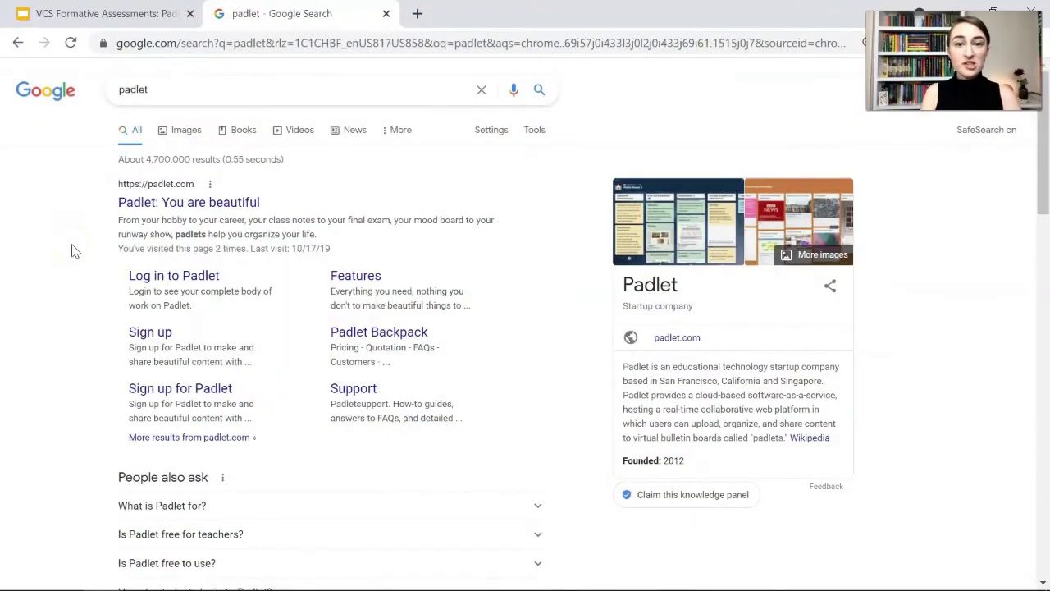
Open the Padlet website from the search results and start making a new padlet
left_click(175, 210)
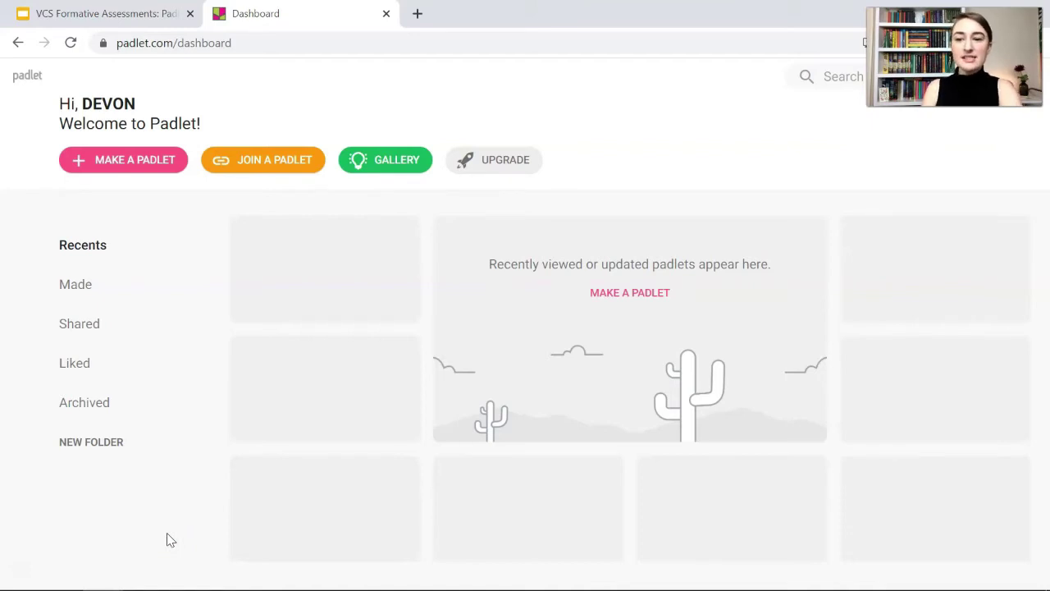
left_click(621, 294)
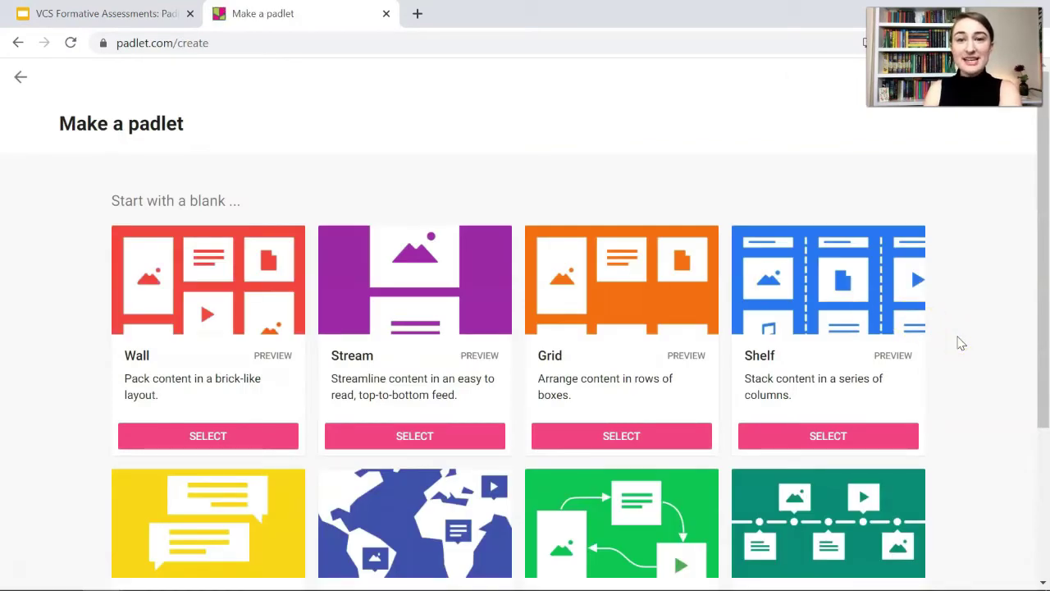
scroll(959, 343, "down", 3)
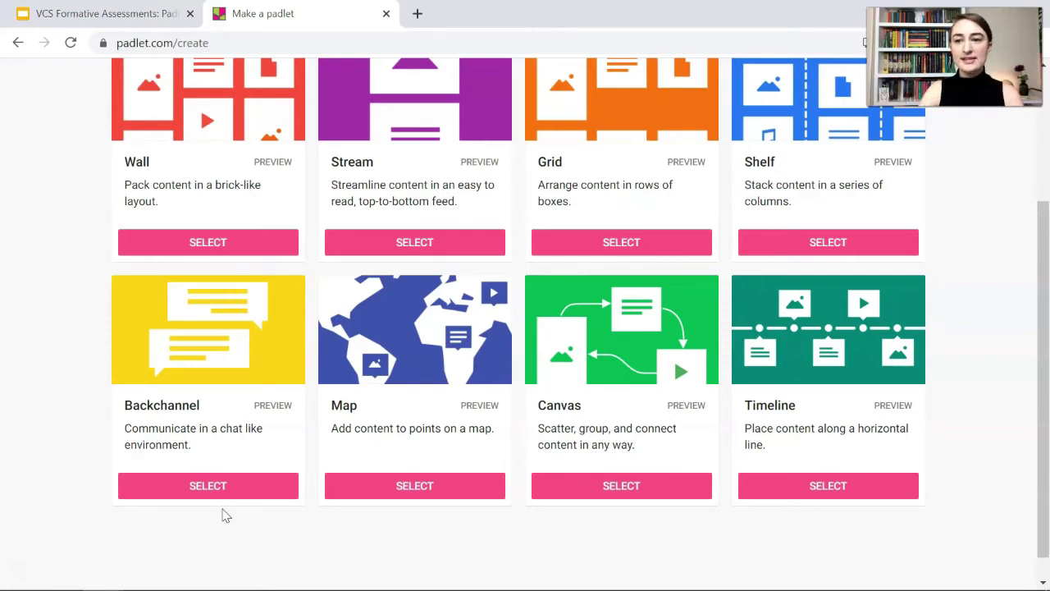
scroll(1001, 435, "up", 2)
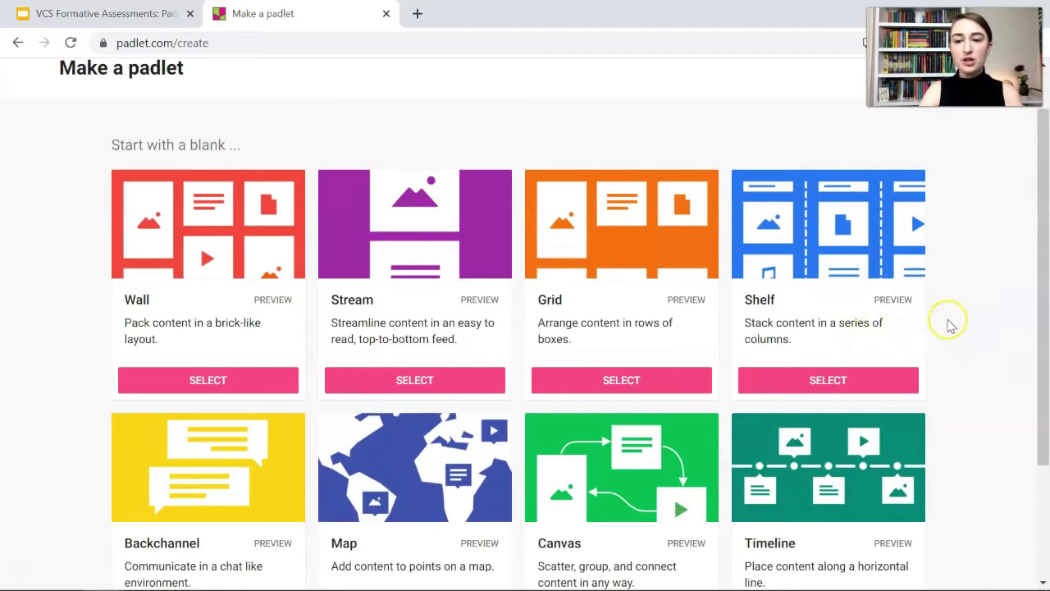
left_click(894, 300)
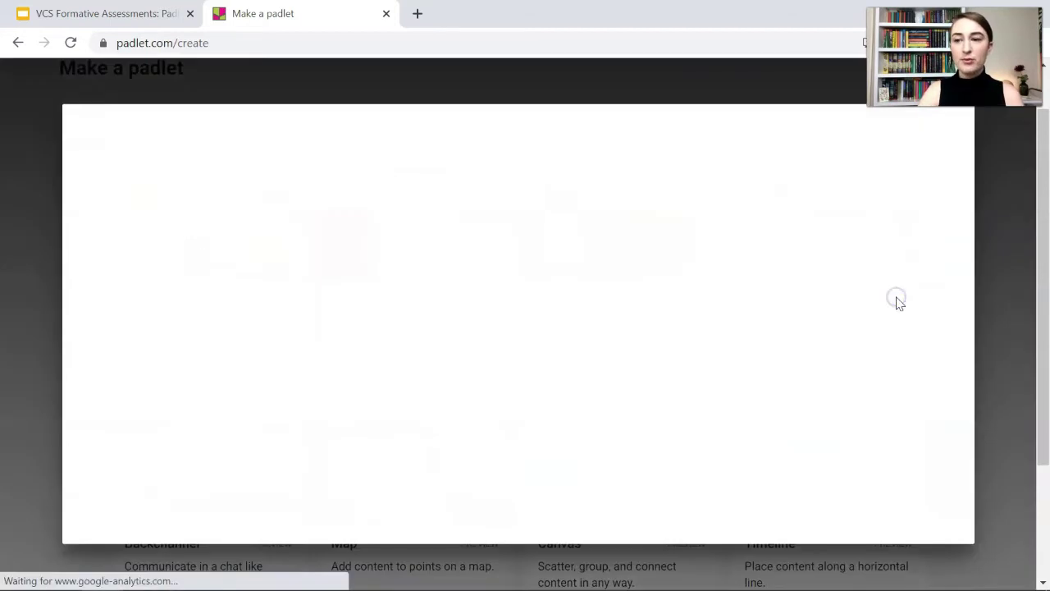
scroll(152, 354, "down", 5)
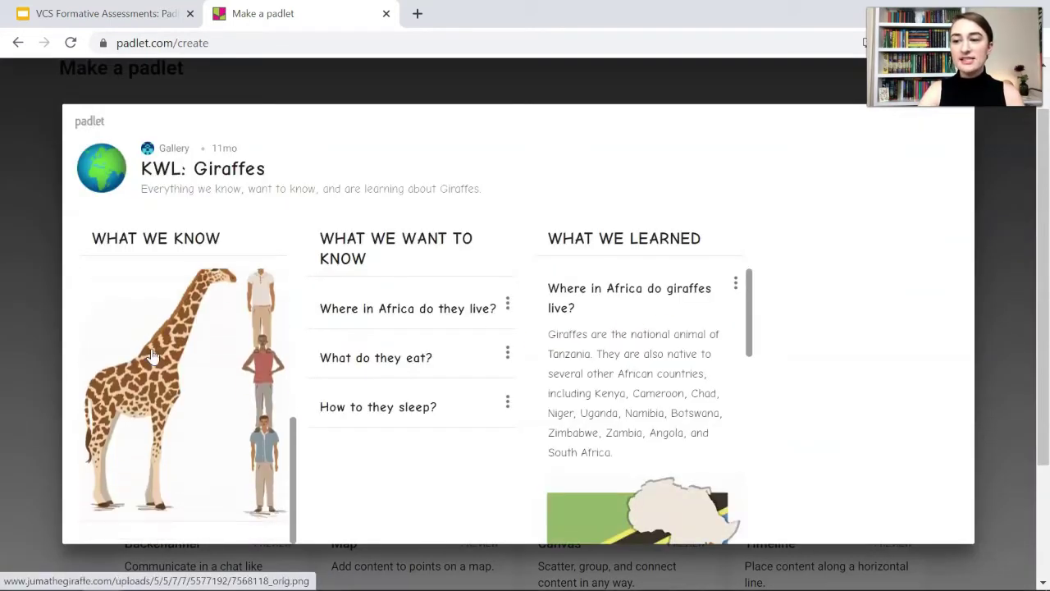
scroll(151, 354, "up", 5)
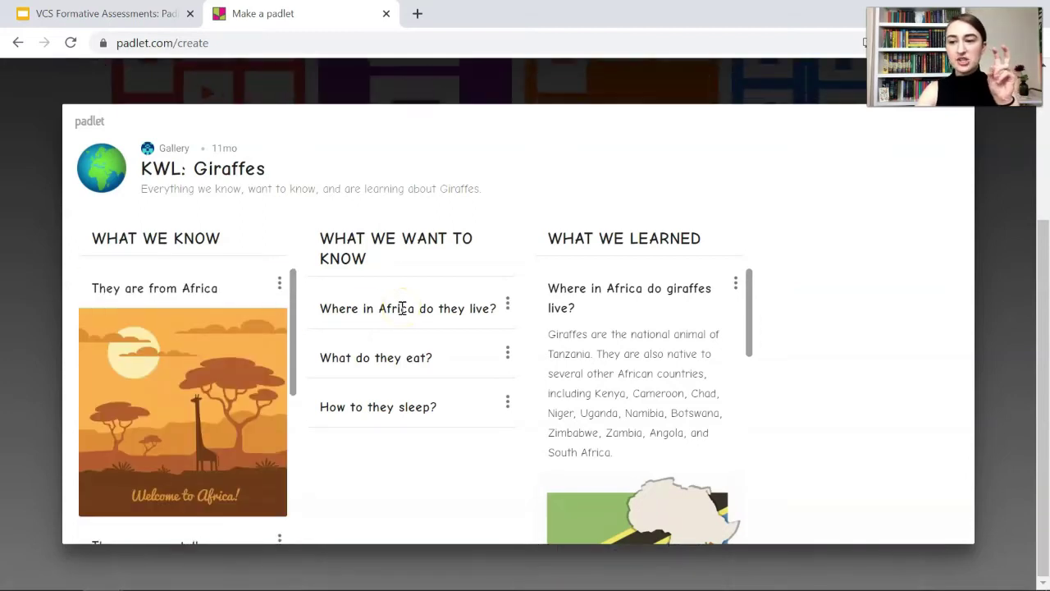
scroll(679, 332, "down", 10)
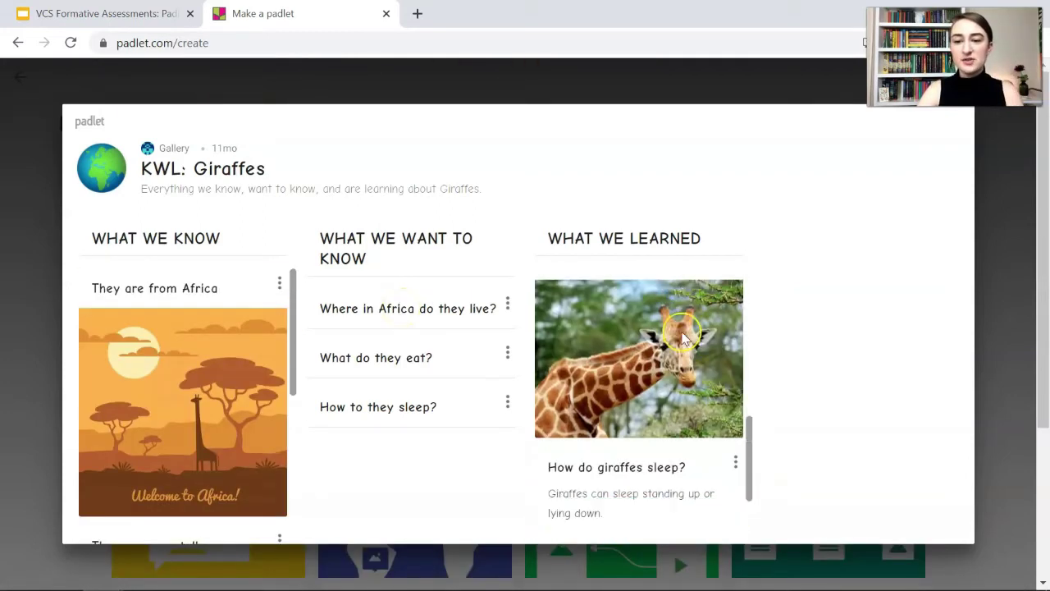
scroll(680, 335, "down", 2)
scroll(683, 338, "up", 12)
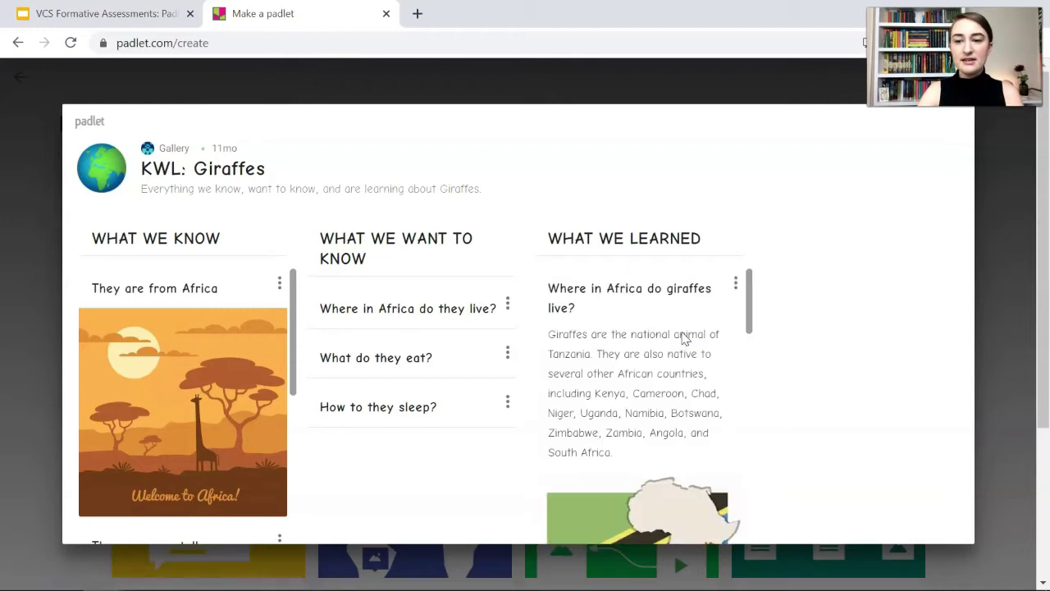
left_click(984, 294)
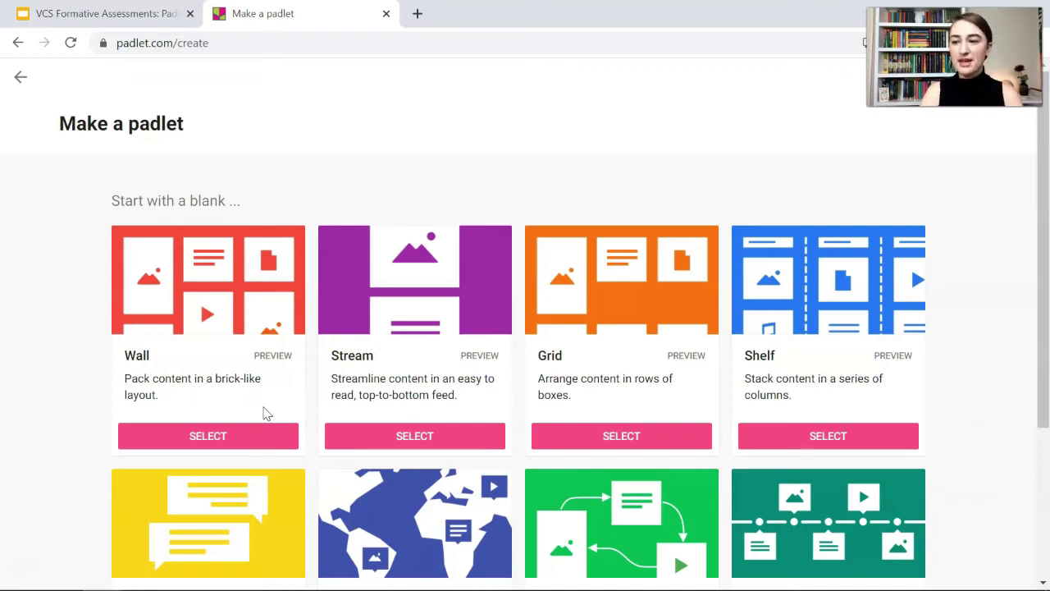
Create a Wall-layout padlet and give it the grinning emoji icon
left_click(246, 441)
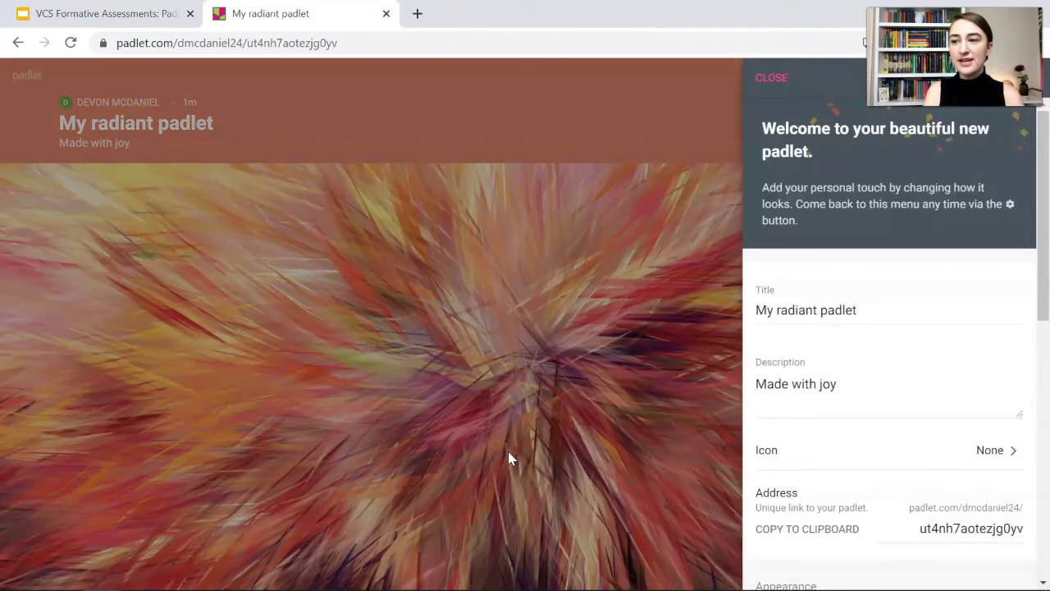
left_click_drag(867, 320, 642, 312)
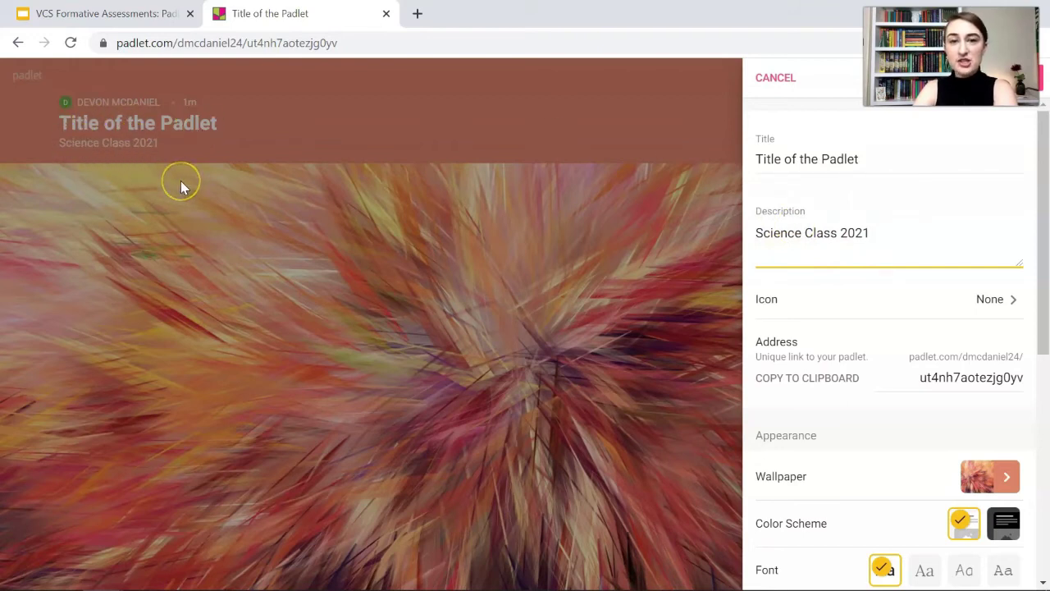
left_click(882, 319)
left_click(769, 287)
left_click(765, 79)
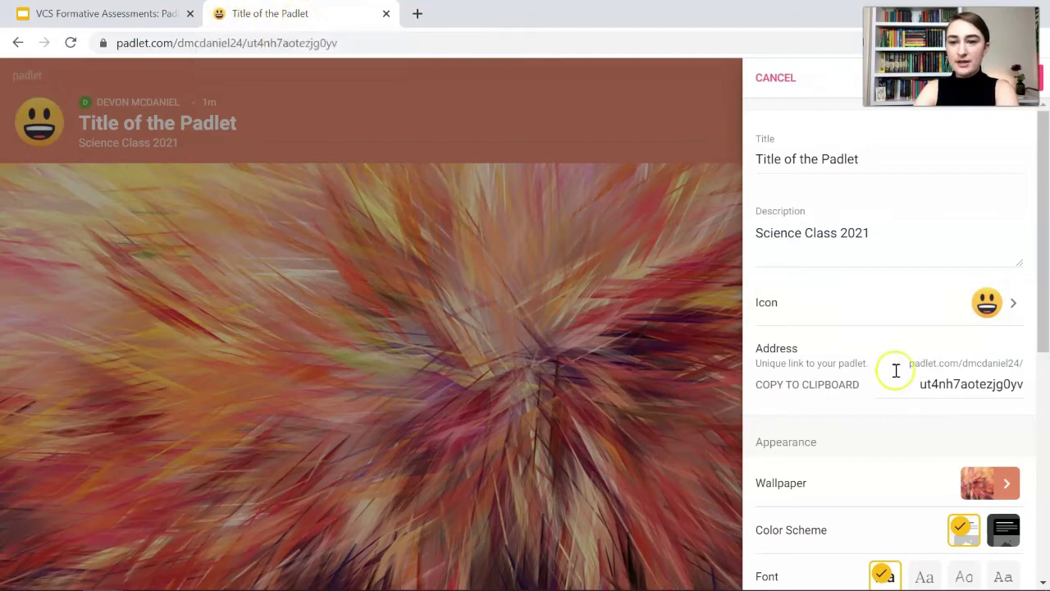
Change the padlet address to sciencequestionsforme
scroll(965, 312, "down", 1)
left_click(964, 311)
double_click(964, 311)
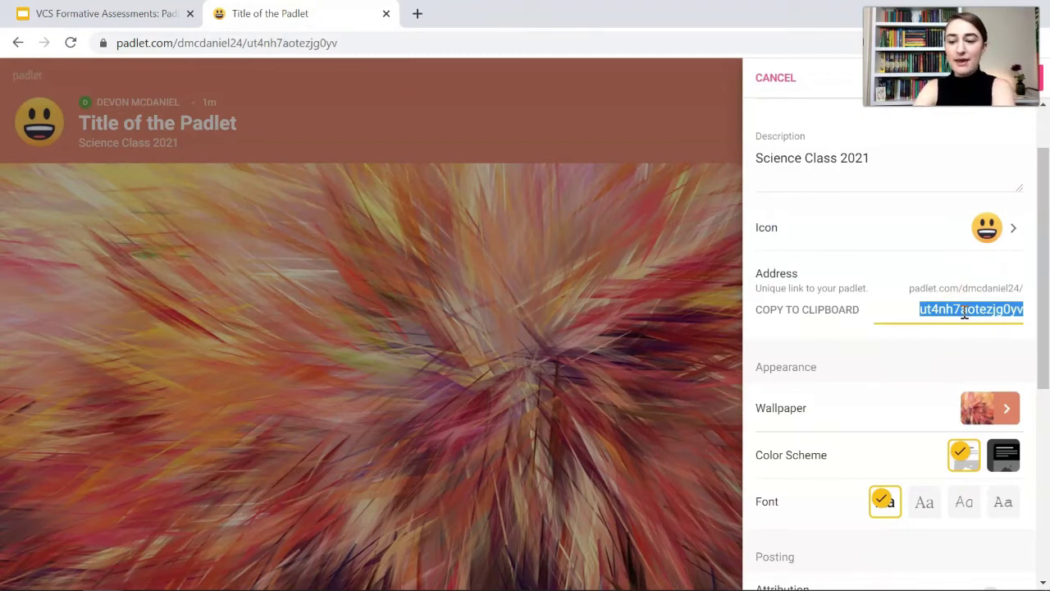
type("sciencequestionsforme")
left_click(958, 341)
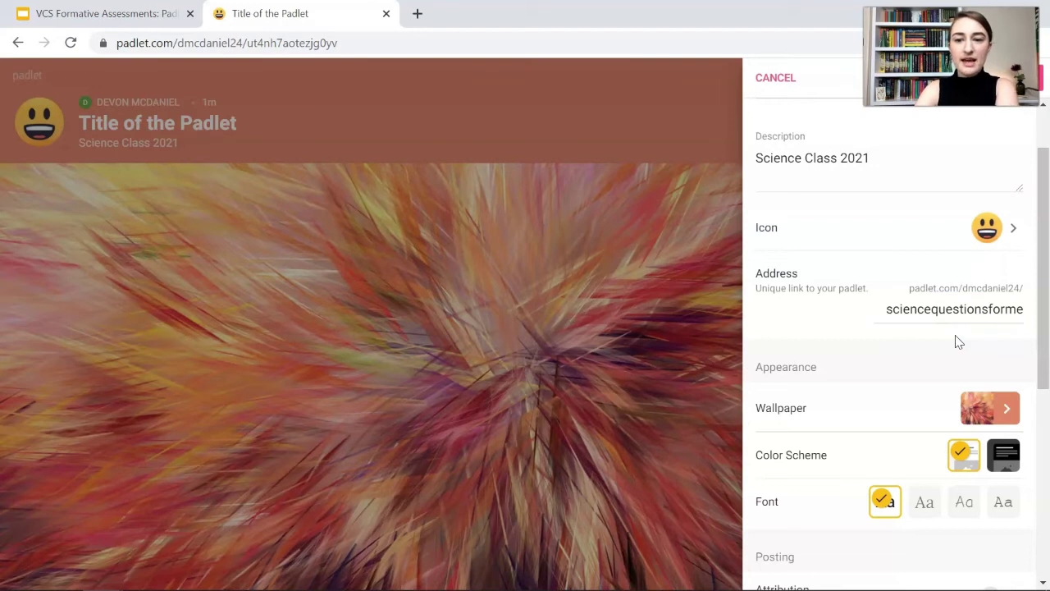
Change further options in the padlet settings panel
left_click(909, 293)
left_click(963, 336)
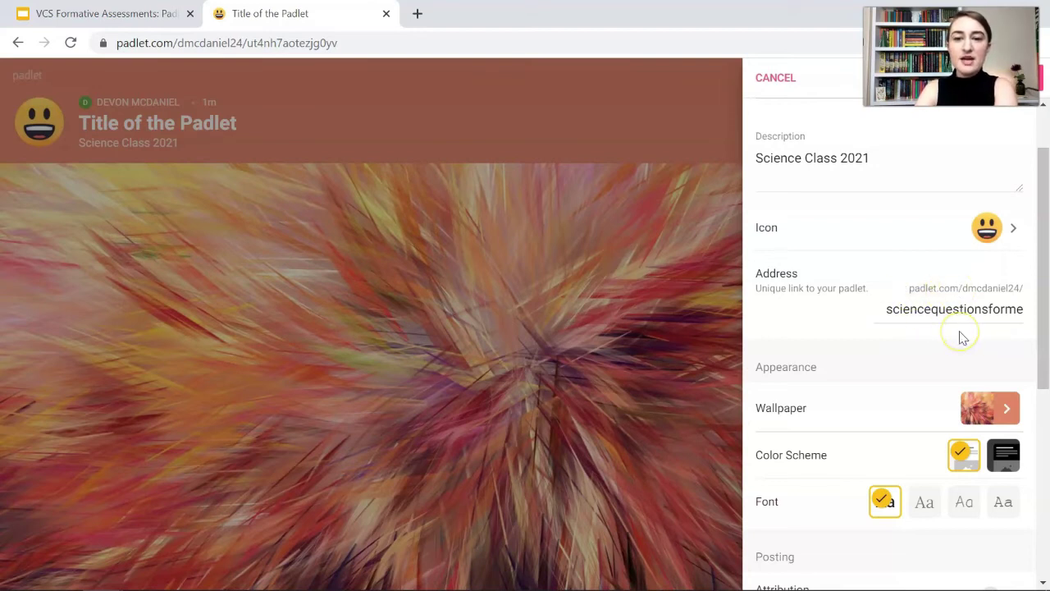
left_click(921, 335)
left_click(891, 314)
left_click(988, 353)
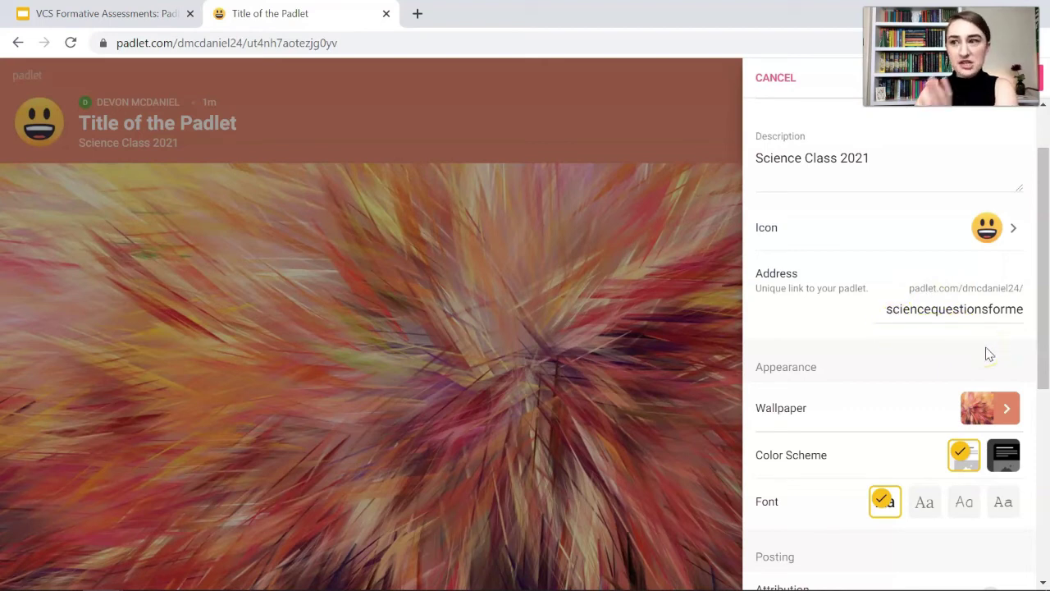
scroll(989, 353, "down", 1)
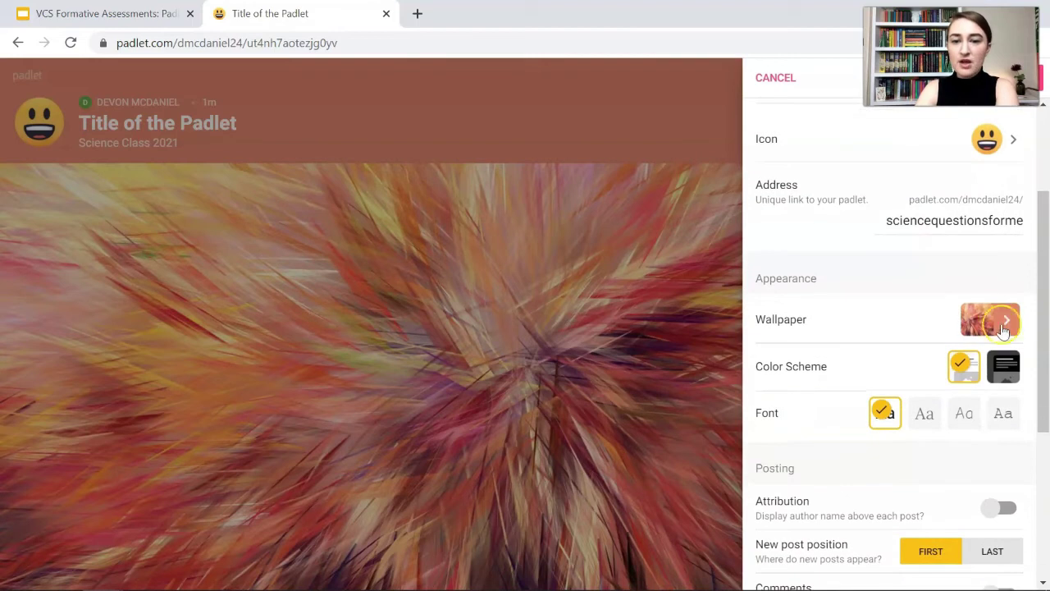
Set the wallpaper to the watercolour sunset-over-the-sea picture from Pictures
left_click(990, 329)
left_click(872, 258)
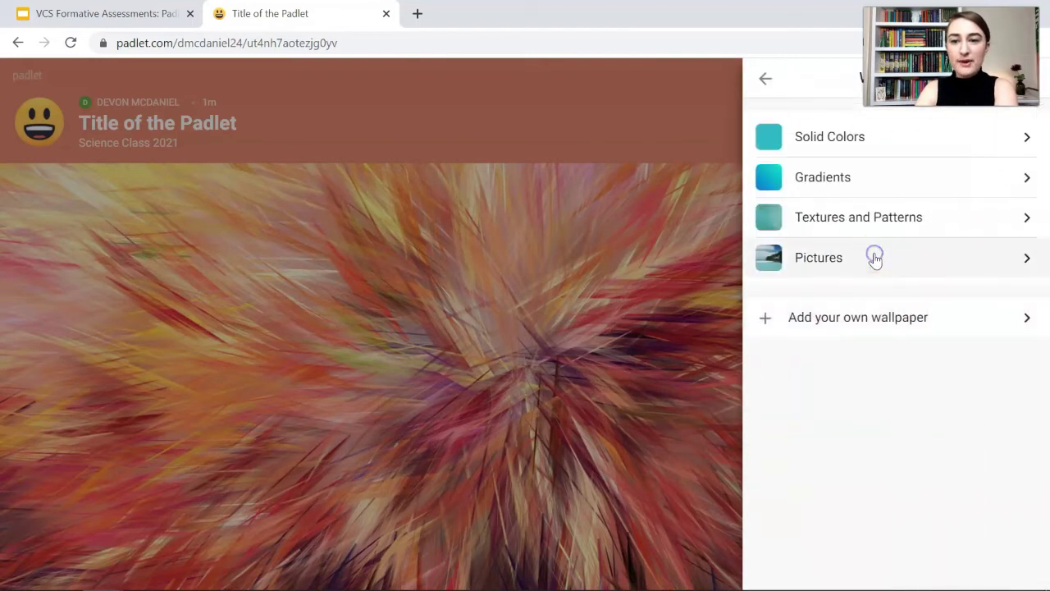
left_click(841, 338)
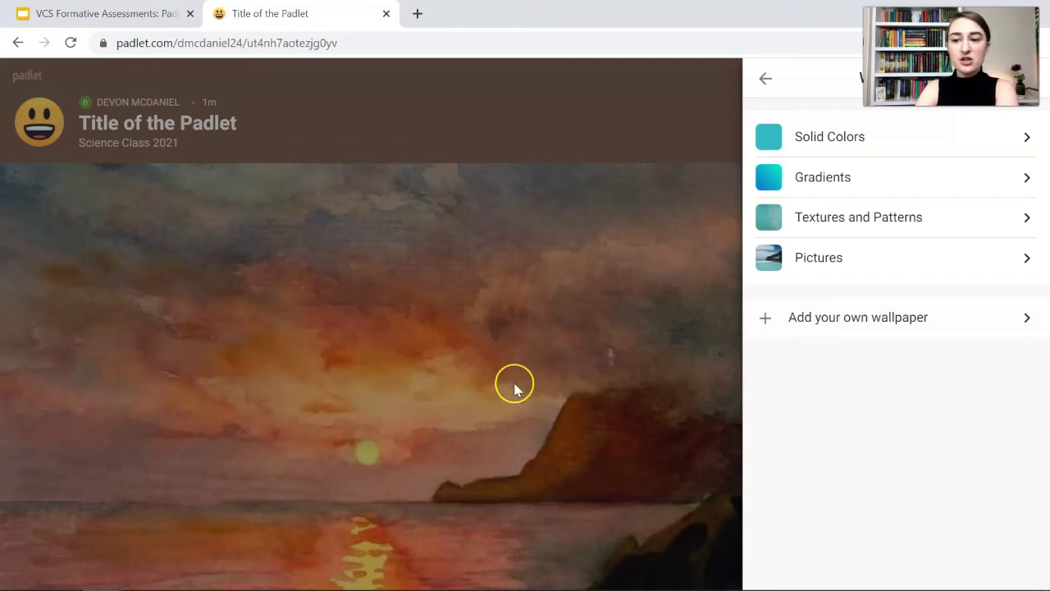
left_click(765, 78)
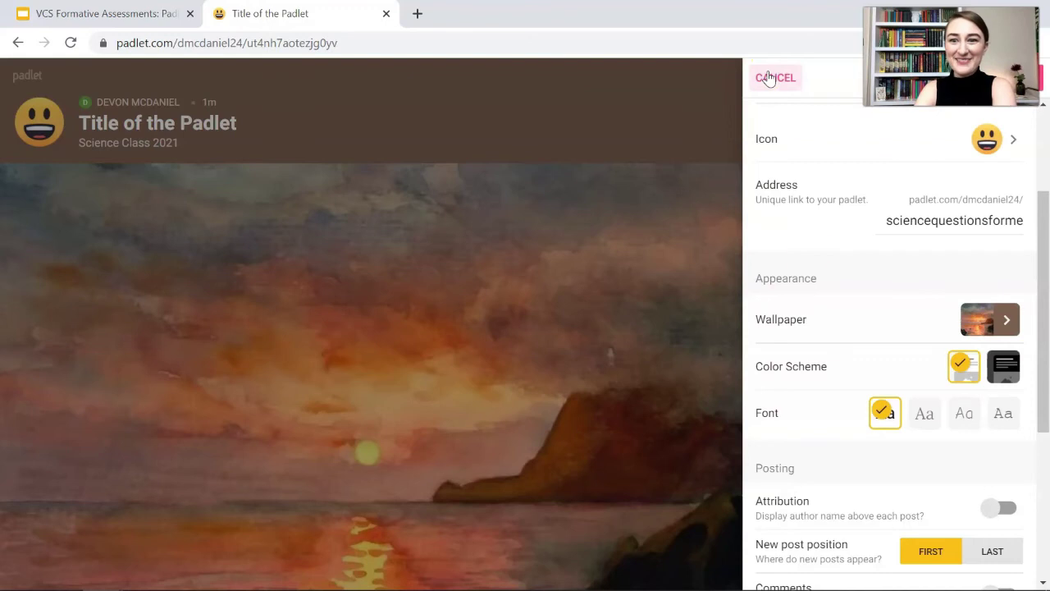
Preview the title fonts and apply the typewriter-style fourth Aa font
scroll(856, 393, "down", 2)
left_click(922, 229)
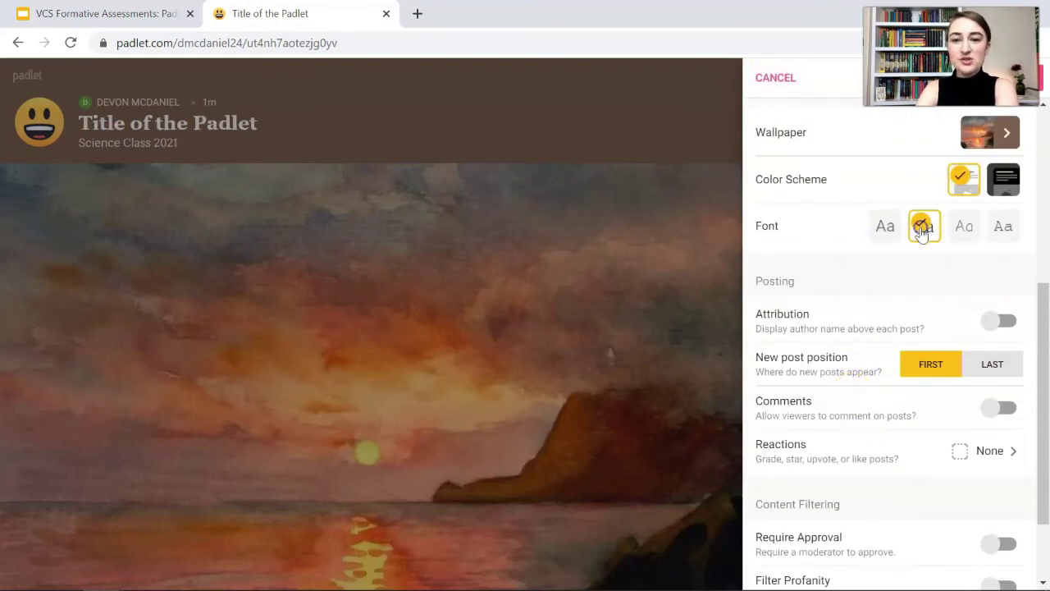
left_click(965, 230)
left_click(885, 232)
left_click(968, 236)
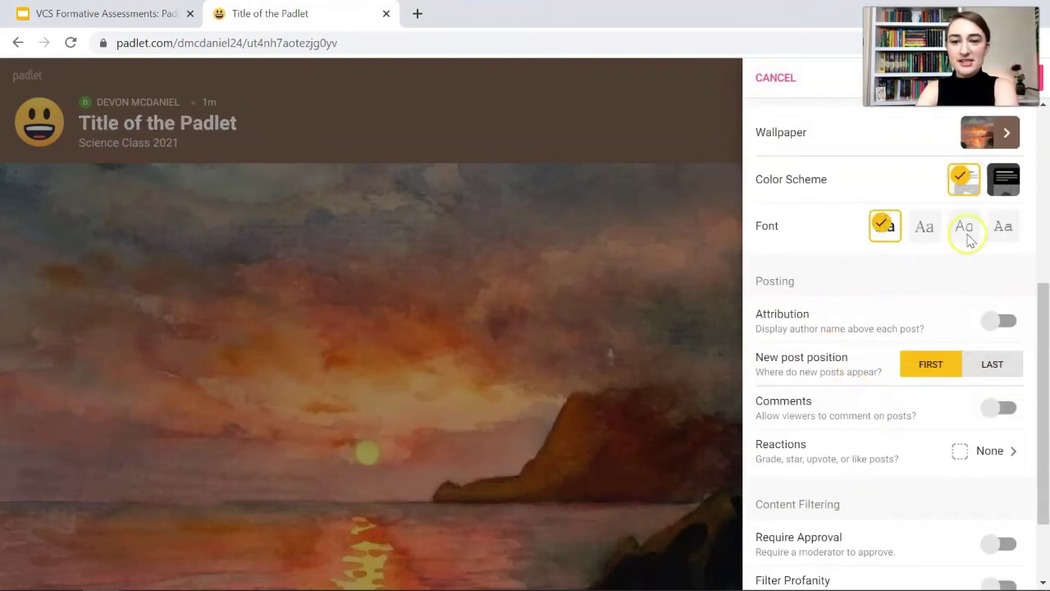
left_click(991, 235)
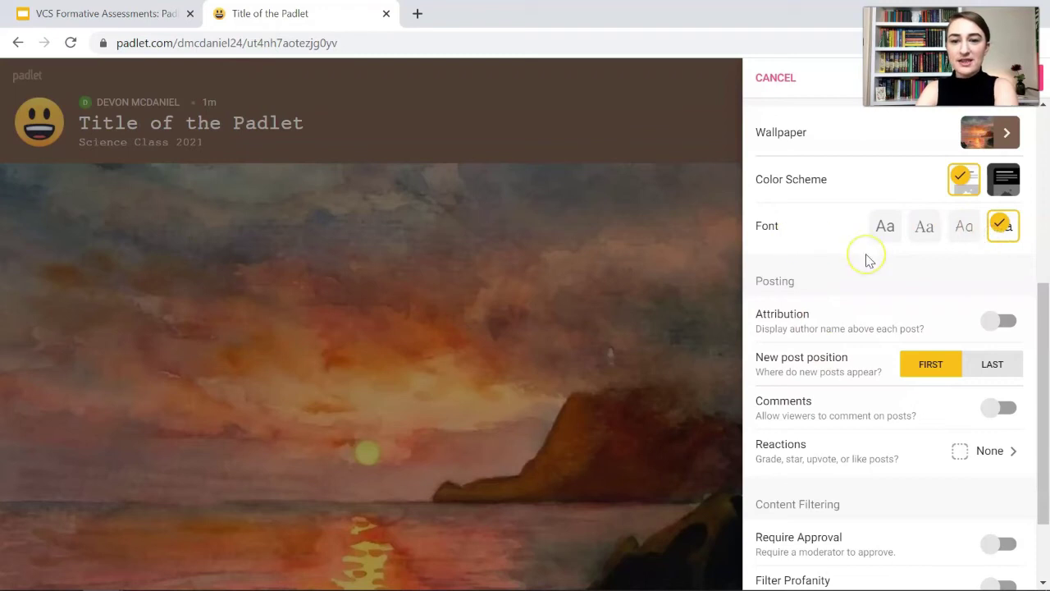
Turn on Attribution and set New post position to last
scroll(937, 340, "down", 2)
scroll(892, 391, "down", 1)
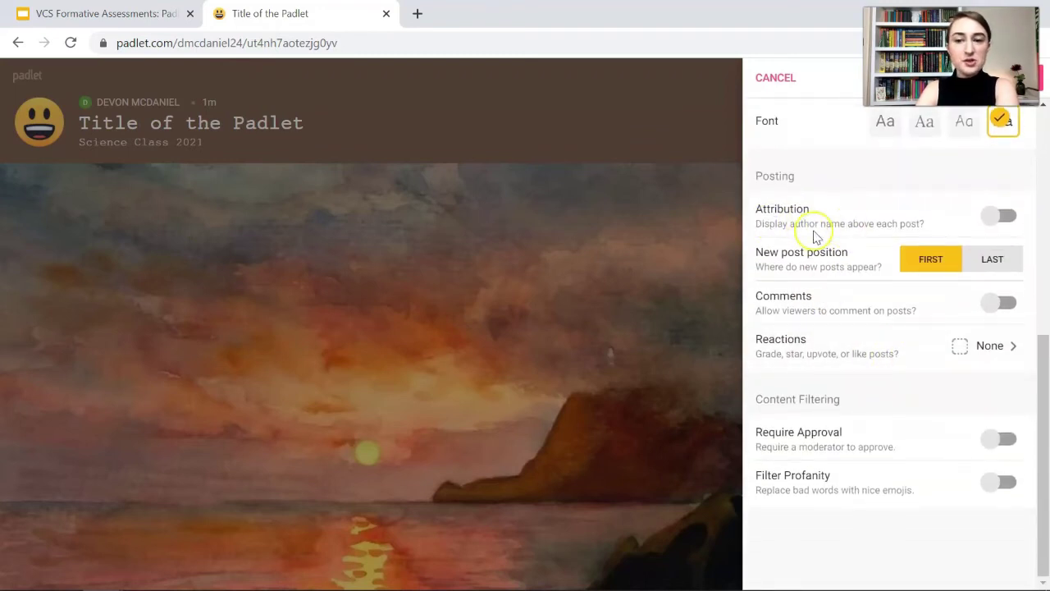
left_click(1005, 217)
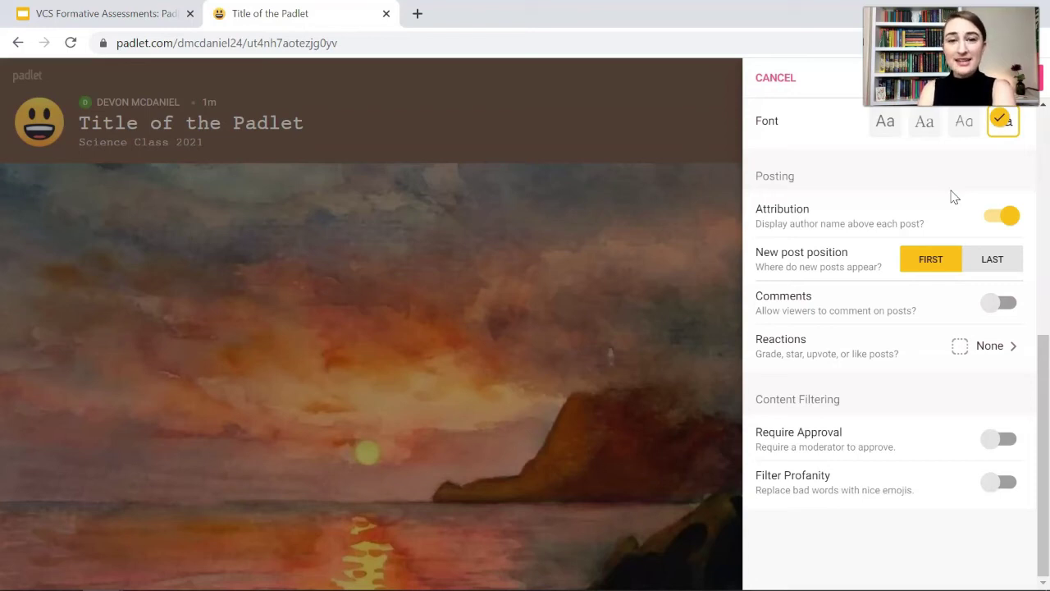
left_click(996, 261)
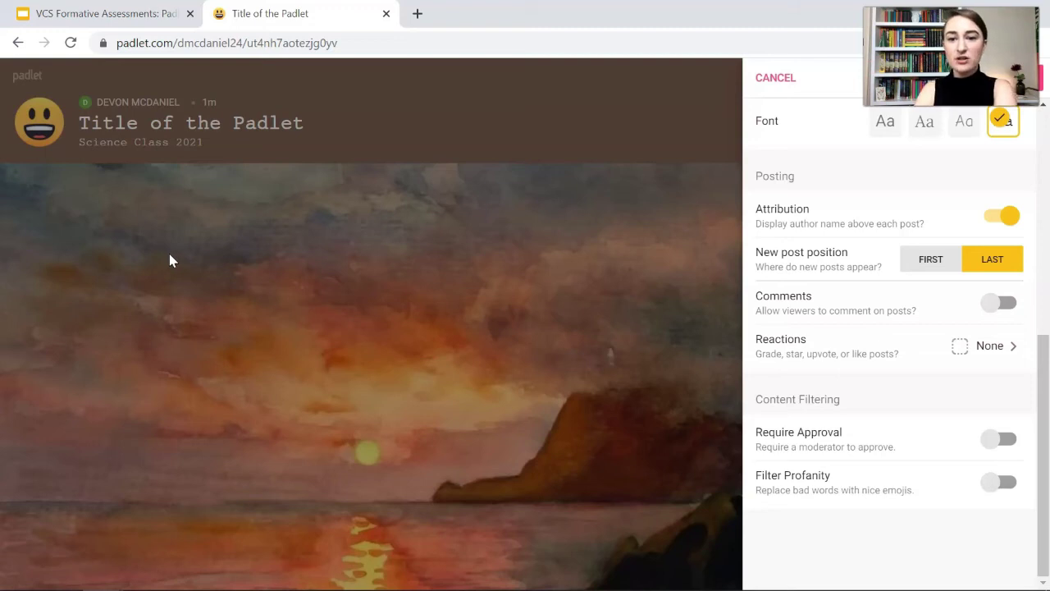
Turn Comments on and set post Reactions to Like
left_click(1004, 303)
left_click(974, 351)
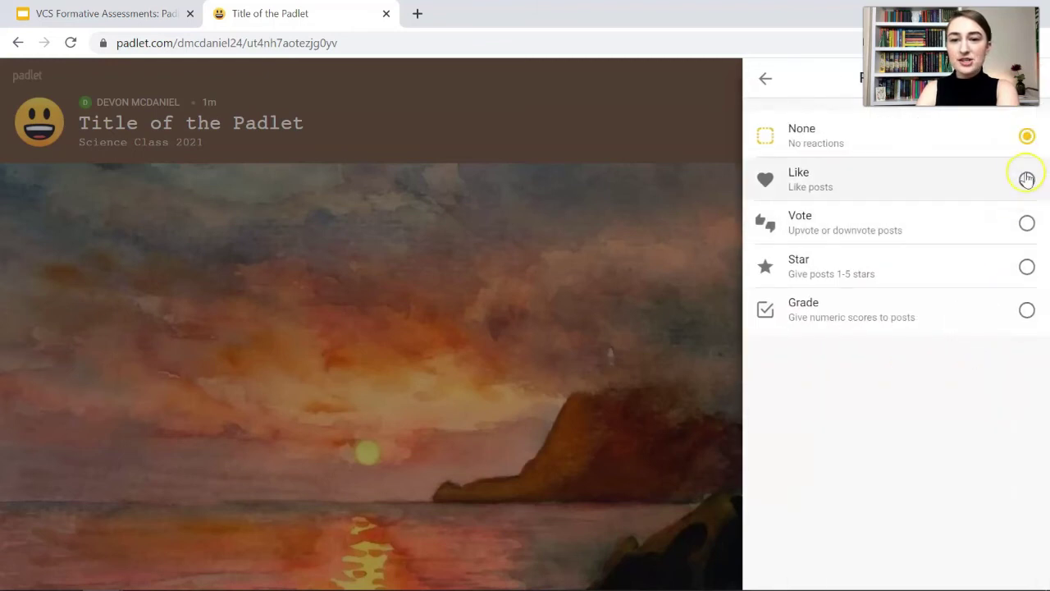
left_click(1027, 179)
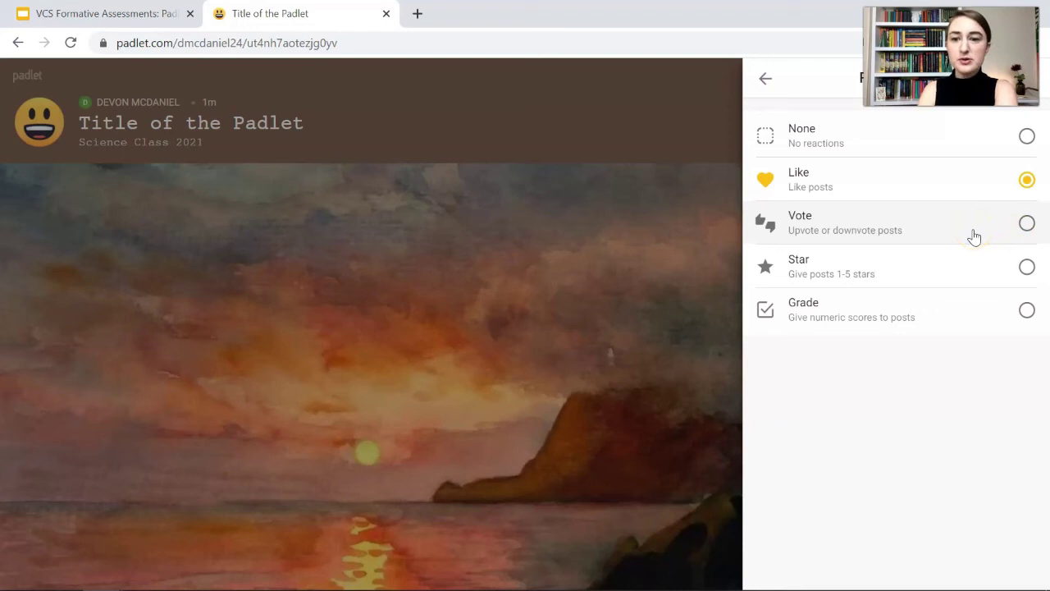
left_click(977, 284)
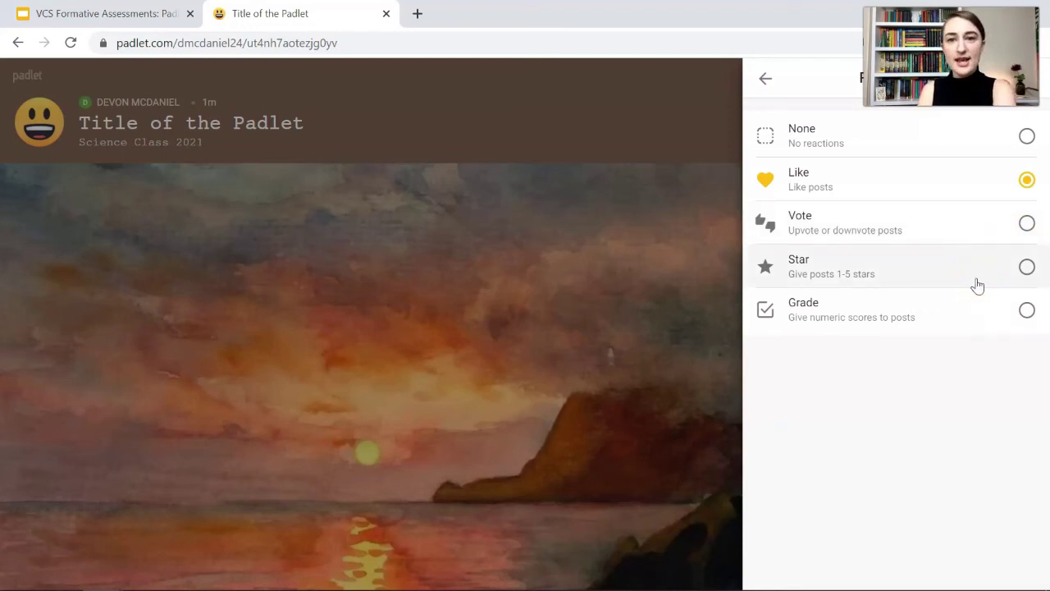
left_click(970, 319)
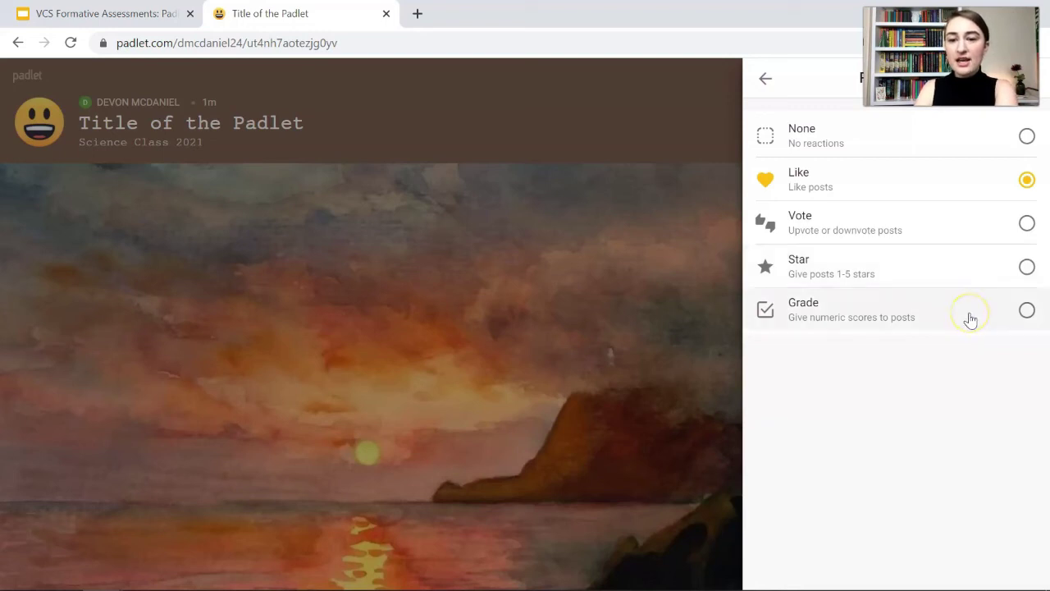
left_click(919, 179)
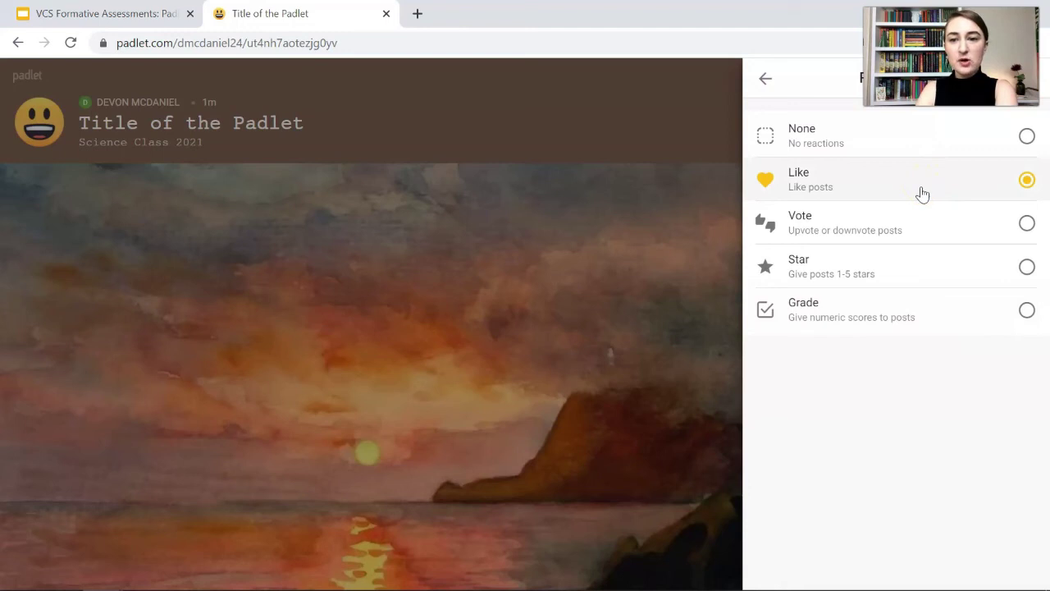